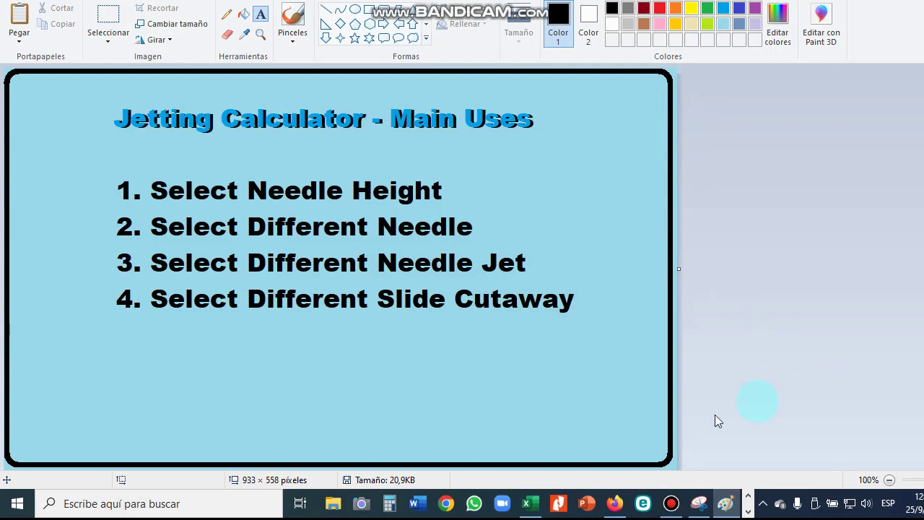
Switch to Firefox and look through the carburetor tuning guide, then return to the Main Uses slide in Paint
{"action": "left_click", "coordinate": [616, 503]}
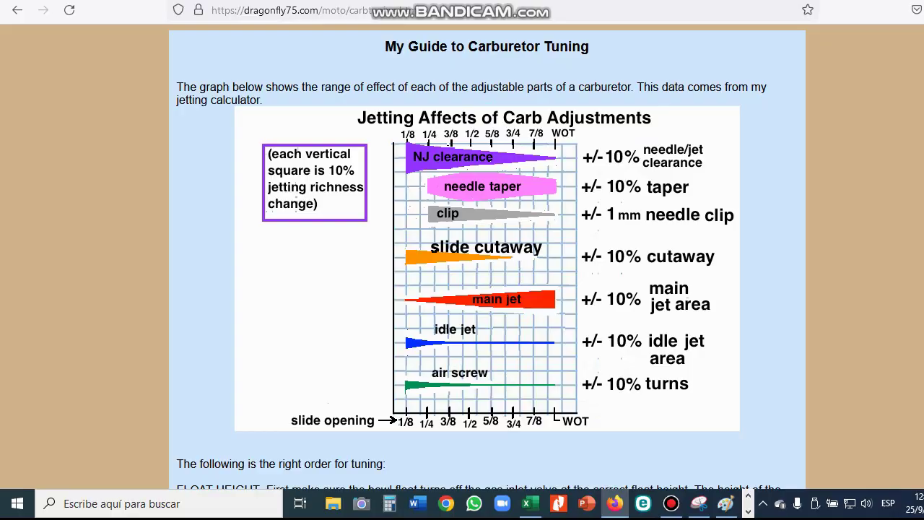
{"action": "scroll", "coordinate": [487, 289], "scroll_direction": "down", "scroll_amount": 20}
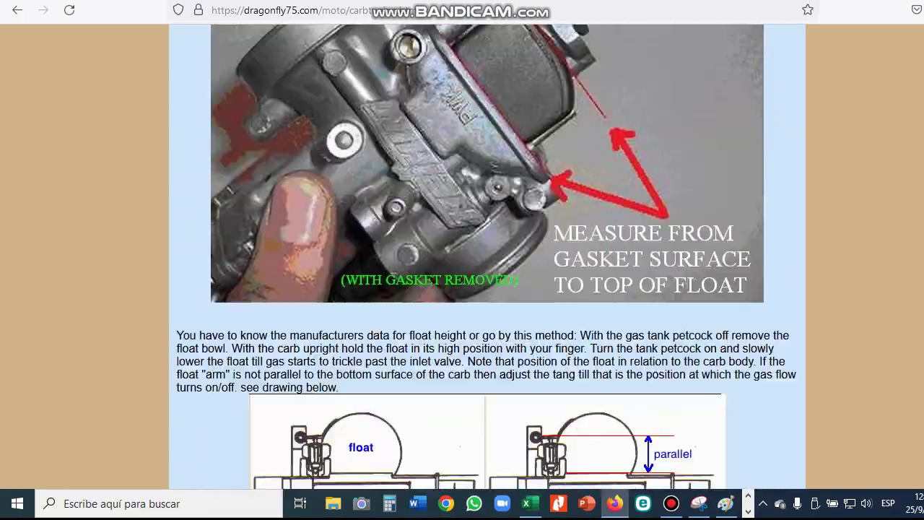
{"action": "scroll", "coordinate": [488, 289], "scroll_direction": "down", "scroll_amount": 20}
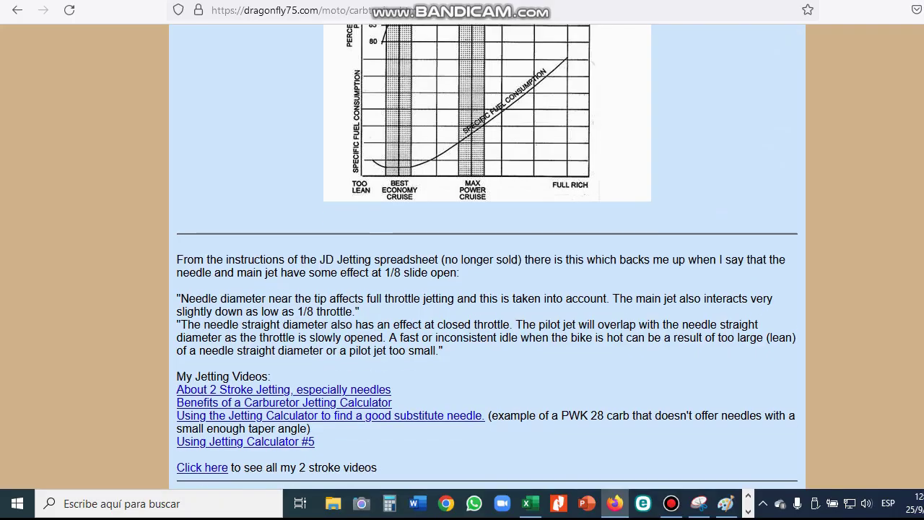
{"action": "scroll", "coordinate": [488, 288], "scroll_direction": "up", "scroll_amount": 1}
{"action": "scroll", "coordinate": [487, 288], "scroll_direction": "up", "scroll_amount": 10}
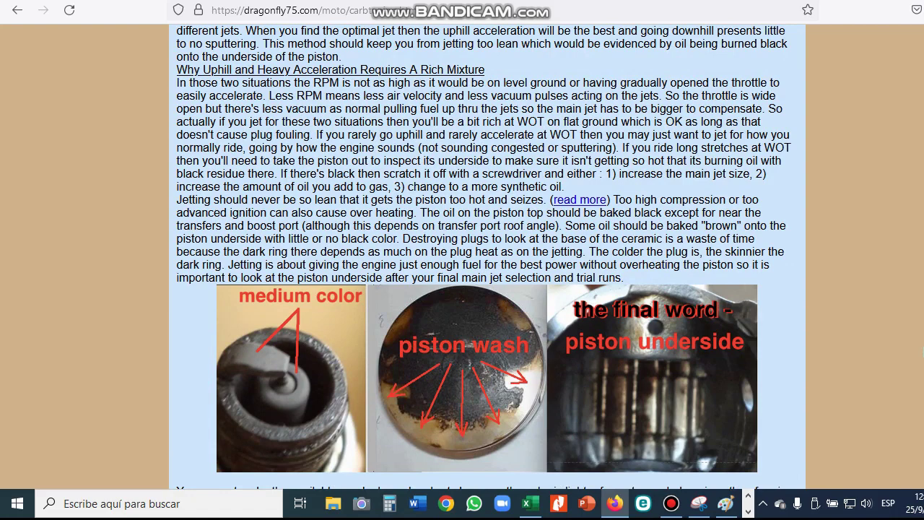
{"action": "key", "text": "alt+Tab"}
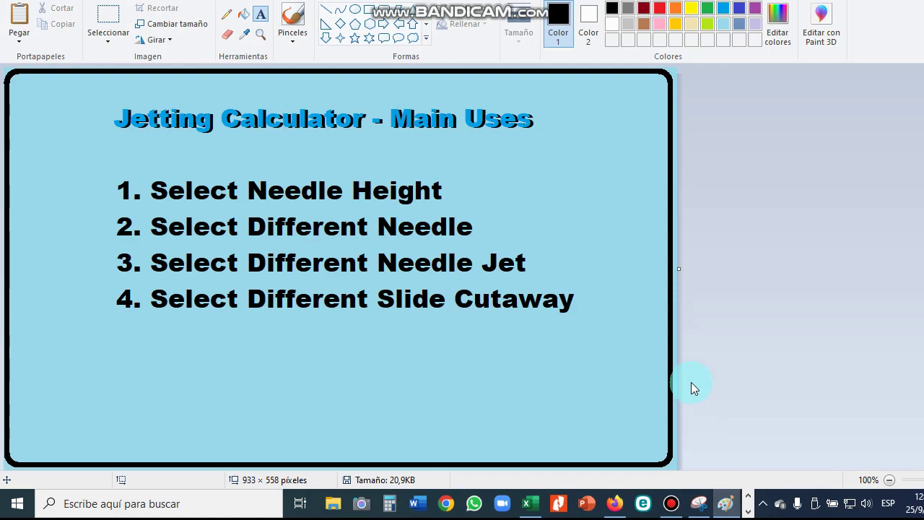
Switch to Excel and examine the Mikuni VM calculator's inputs, richness rows and jetting graph
{"action": "key", "text": "alt+Tab"}
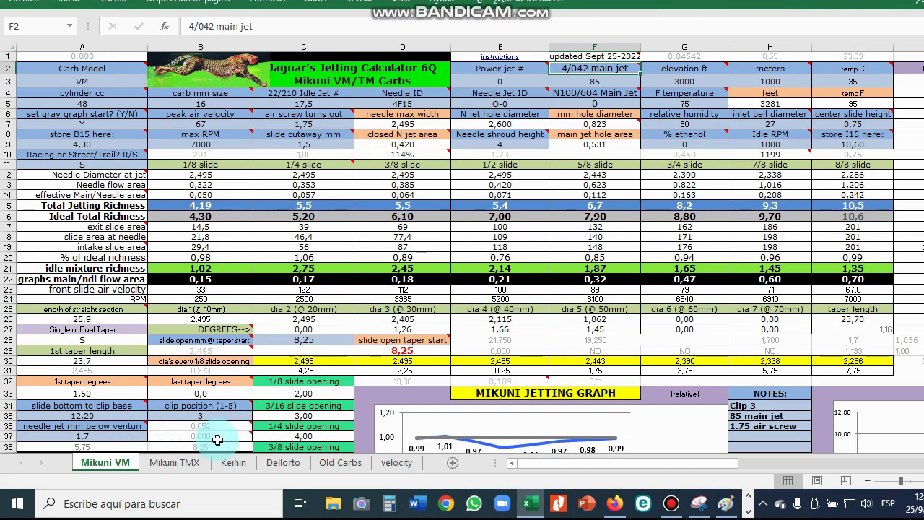
{"action": "mouse_move", "coordinate": [226, 431]}
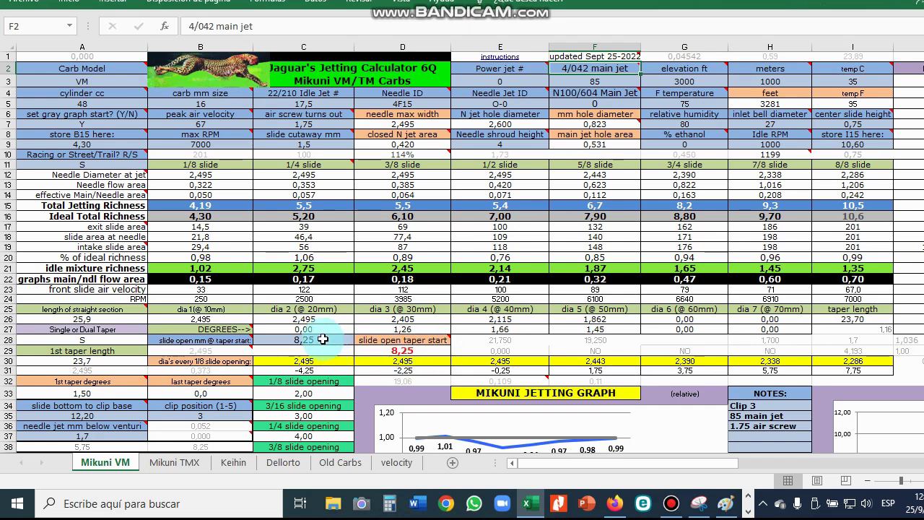
{"action": "mouse_move", "coordinate": [507, 381]}
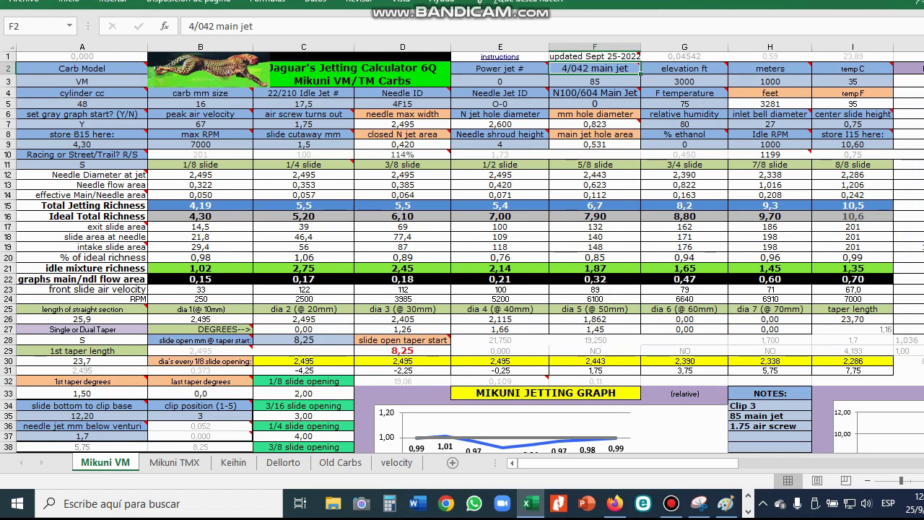
{"action": "scroll", "coordinate": [682, 382], "scroll_direction": "down", "scroll_amount": 3}
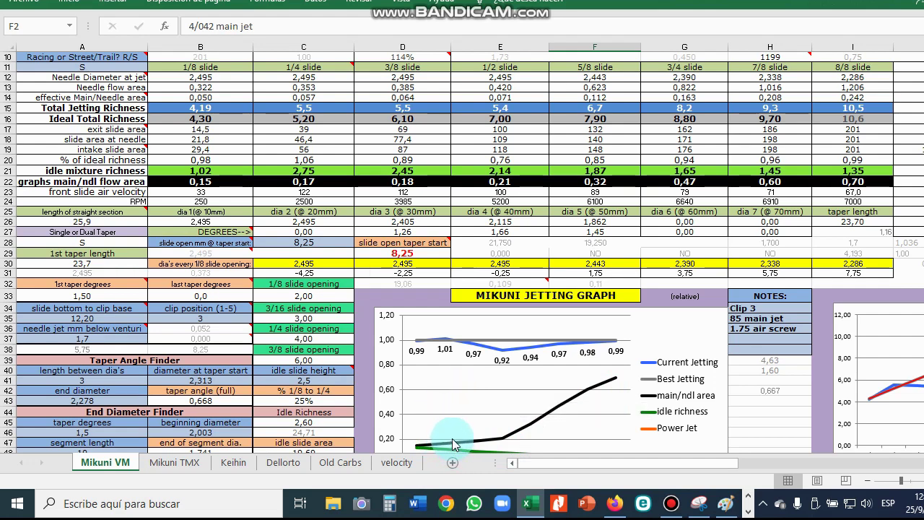
{"action": "mouse_move", "coordinate": [454, 444]}
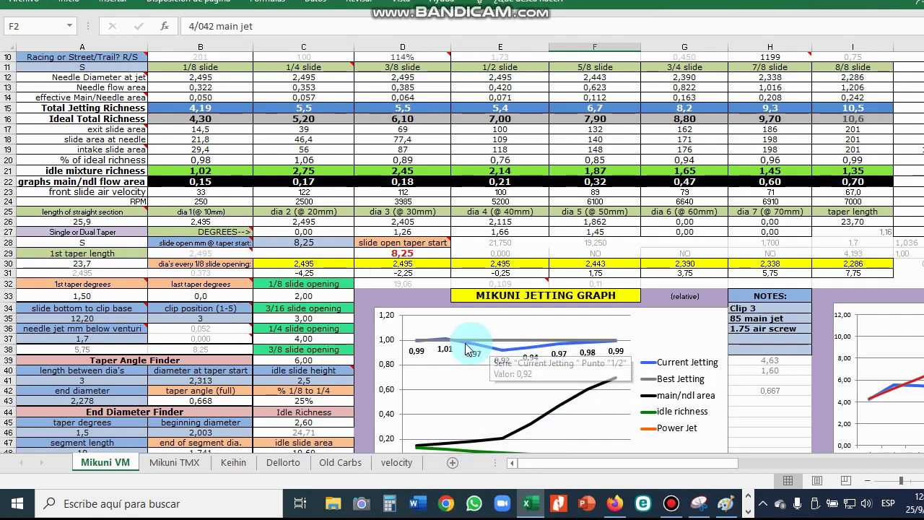
{"action": "mouse_move", "coordinate": [525, 345]}
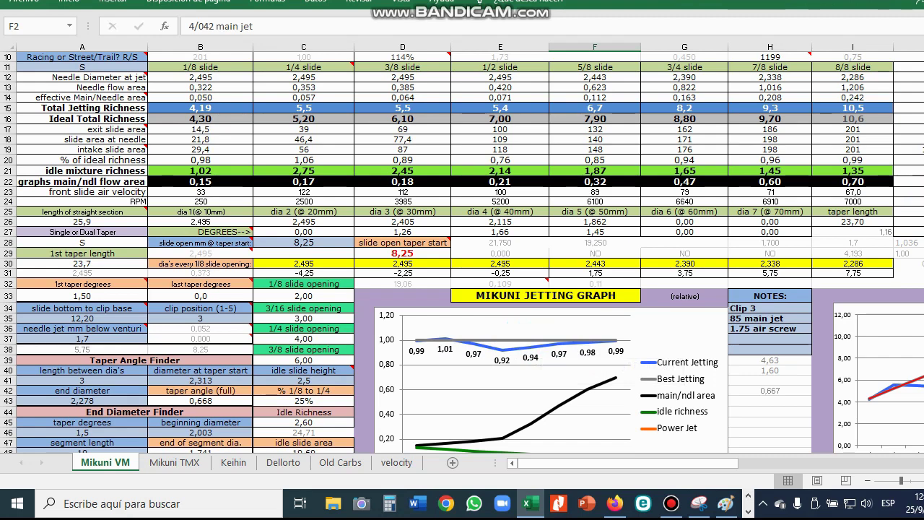
{"action": "scroll", "coordinate": [462, 253], "scroll_direction": "down", "scroll_amount": 13}
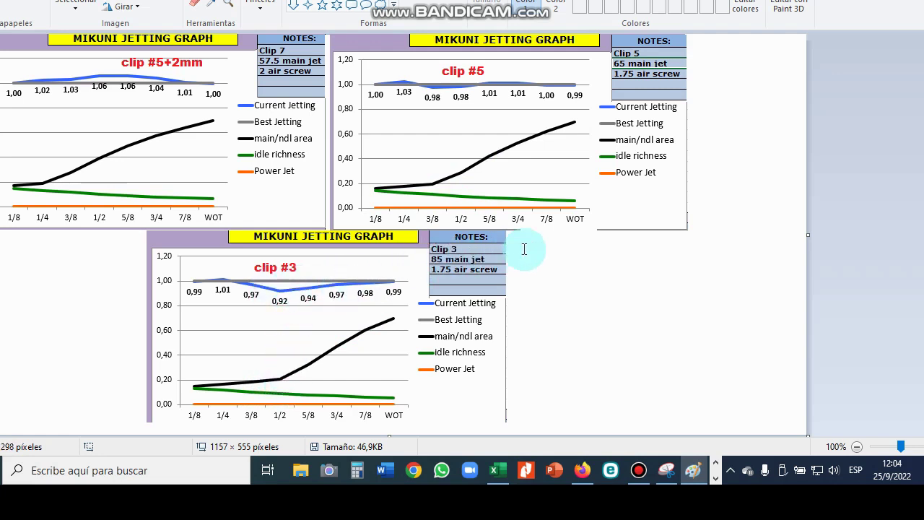
Review the clip 3 jetting graph in Excel, check the Main Uses slide in Paint, and return to the Excel workbook
{"action": "key", "text": "alt+Tab"}
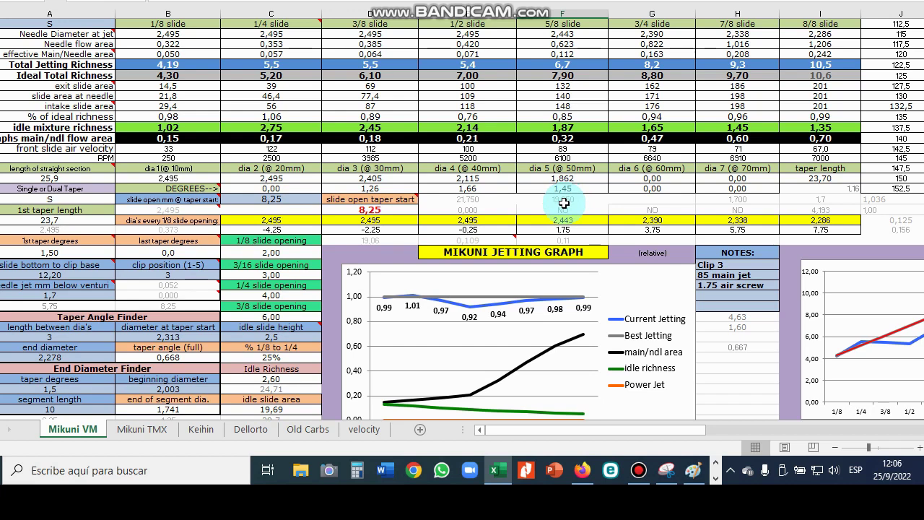
{"action": "key", "text": "alt+Tab"}
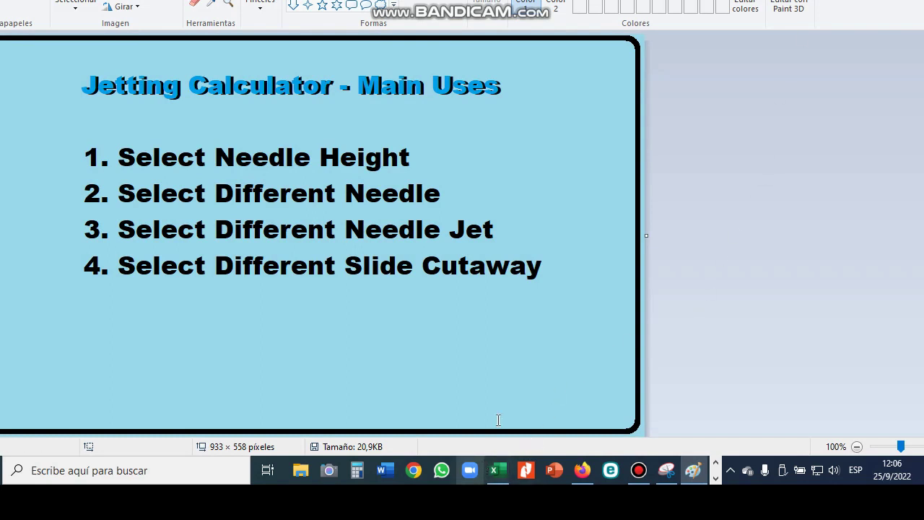
{"action": "left_click", "coordinate": [506, 471]}
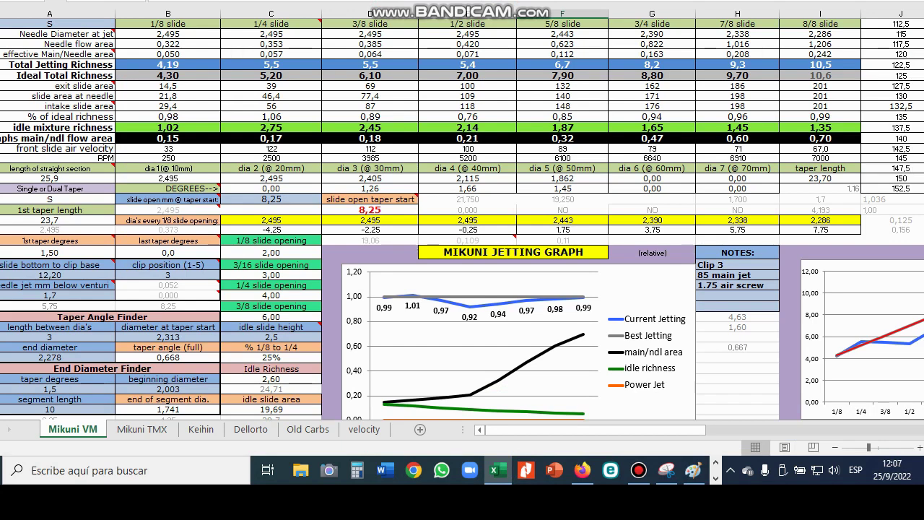
View the Mikuni TMX, Keihin, Dellorto and Old Carbs calculator sheets, then return to the Mikuni VM sheet
{"action": "left_click", "coordinate": [137, 429]}
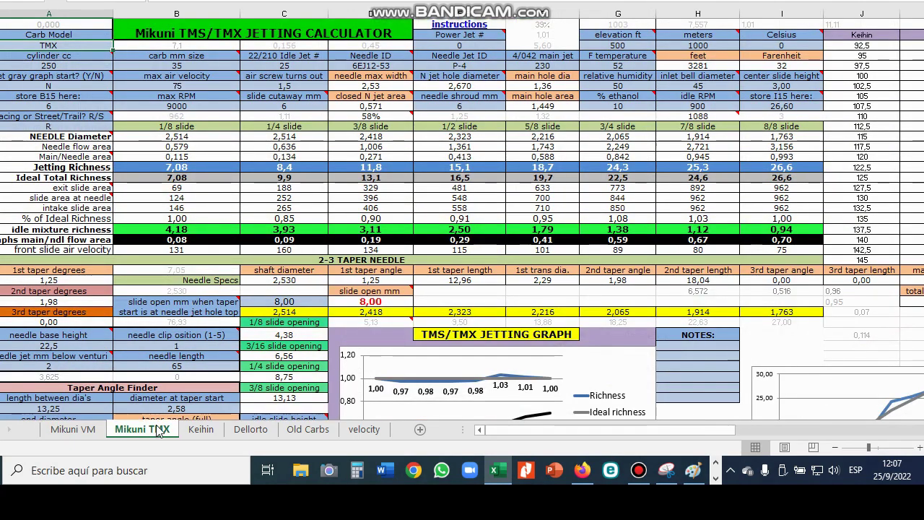
{"action": "left_click", "coordinate": [201, 430]}
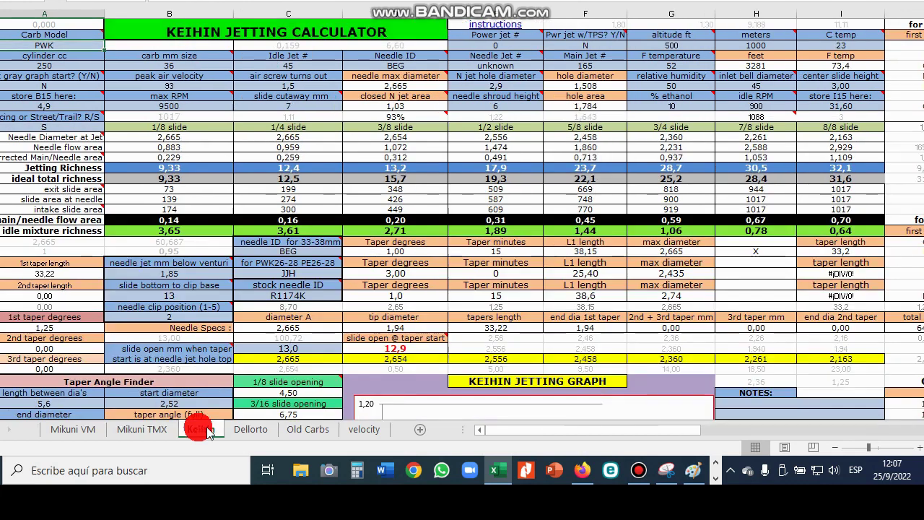
{"action": "left_click", "coordinate": [249, 431]}
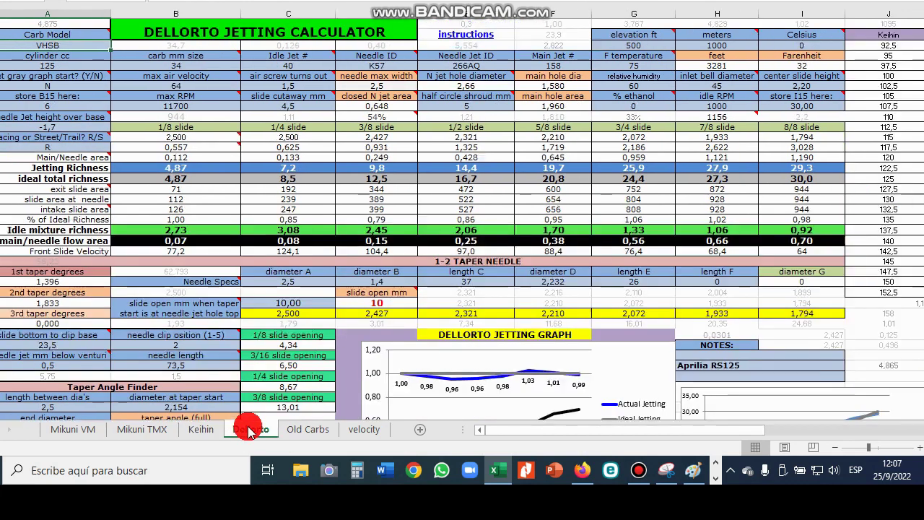
{"action": "left_click", "coordinate": [294, 430]}
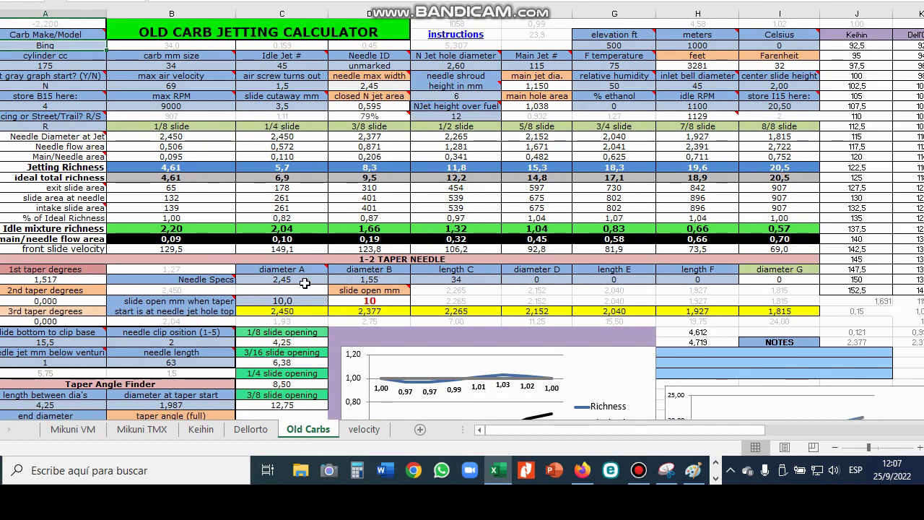
{"action": "left_click", "coordinate": [72, 429]}
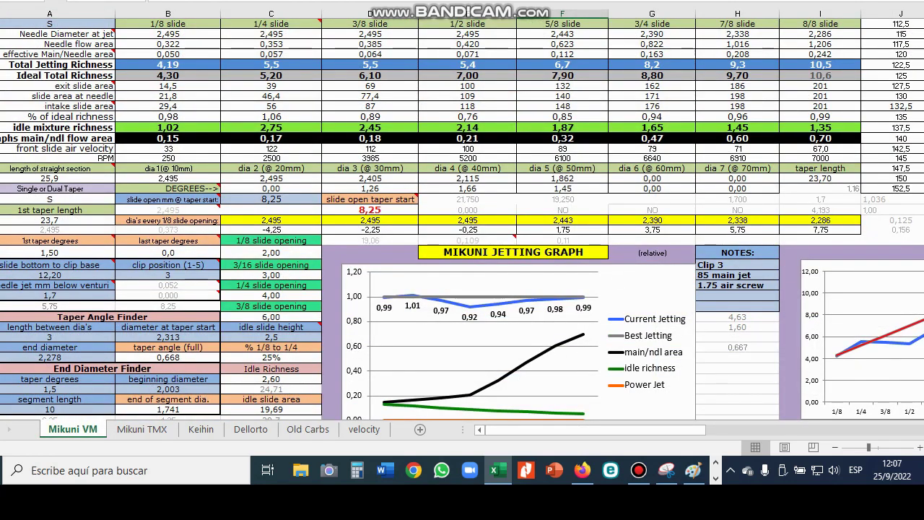
Examine the needle specification tables below the Mikuni VM calculator, from Series 4 through the TM/TMX/TMS needles
{"action": "scroll", "coordinate": [463, 217], "scroll_direction": "down", "scroll_amount": 15}
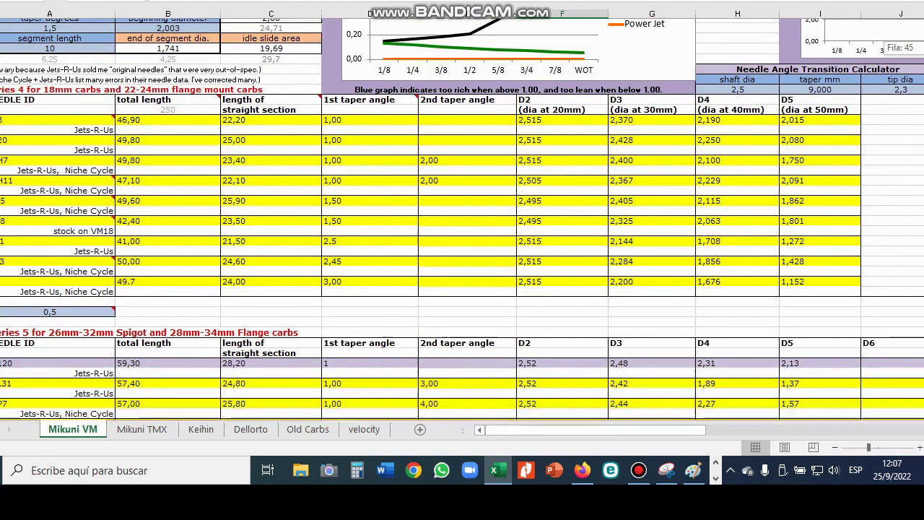
{"action": "scroll", "coordinate": [462, 217], "scroll_direction": "down", "scroll_amount": 1}
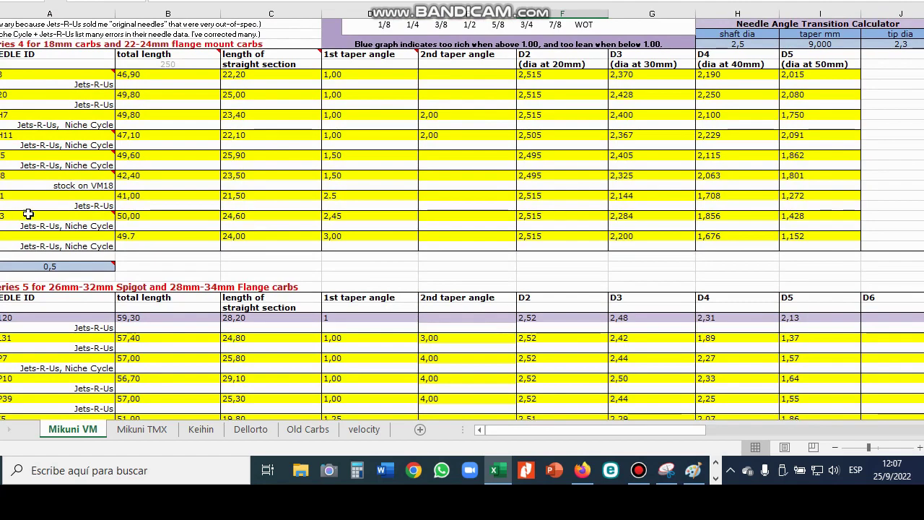
{"action": "scroll", "coordinate": [693, 123], "scroll_direction": "down", "scroll_amount": 9}
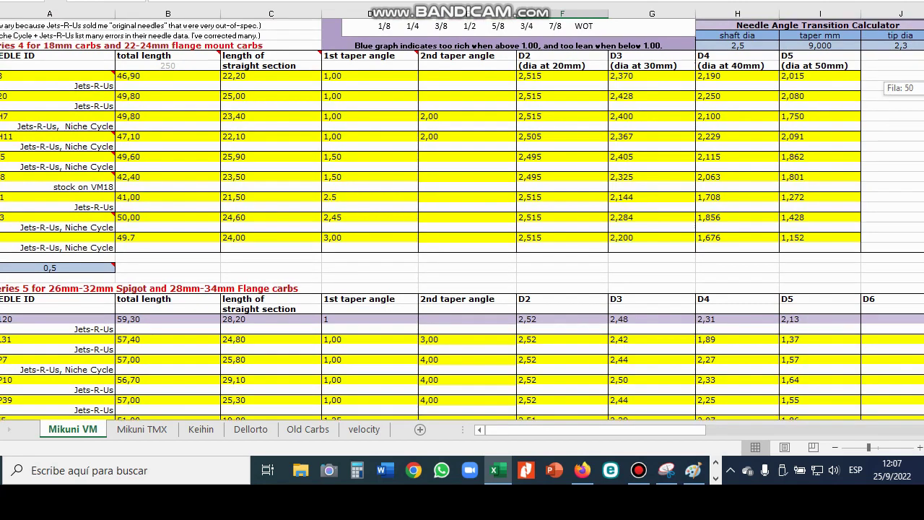
{"action": "scroll", "coordinate": [463, 217], "scroll_direction": "down", "scroll_amount": 20}
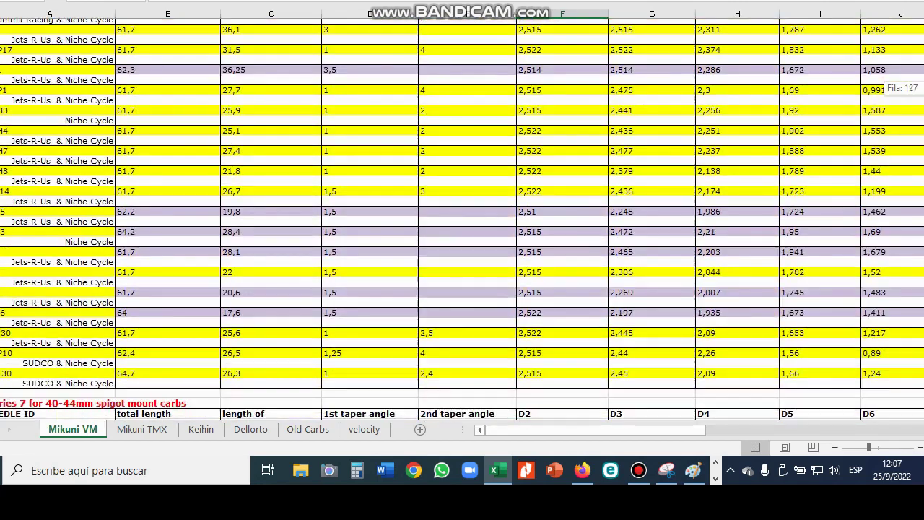
{"action": "scroll", "coordinate": [463, 217], "scroll_direction": "down", "scroll_amount": 6}
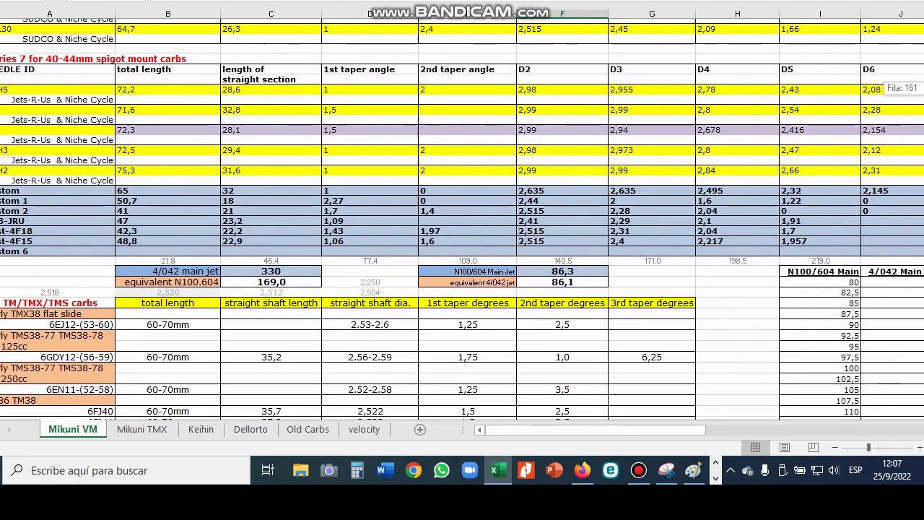
{"action": "scroll", "coordinate": [79, 249], "scroll_direction": "down", "scroll_amount": 7}
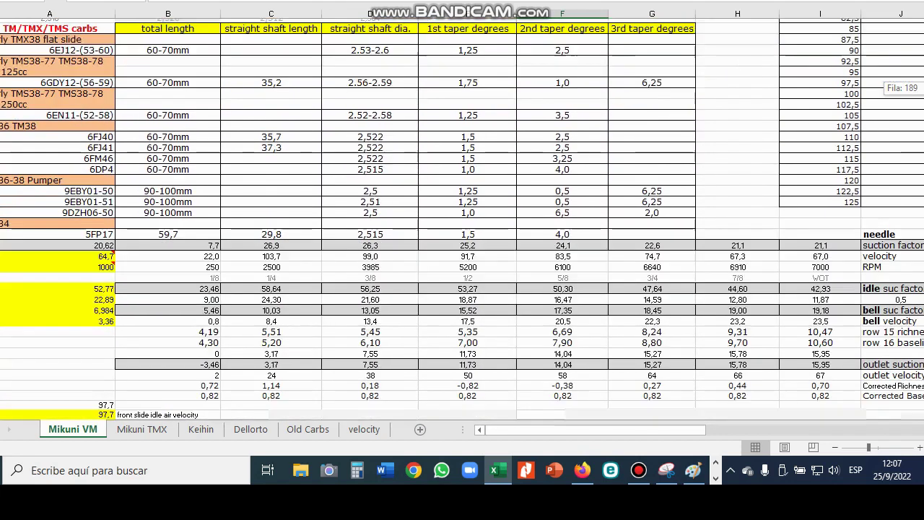
{"action": "scroll", "coordinate": [79, 249], "scroll_direction": "up", "scroll_amount": 10}
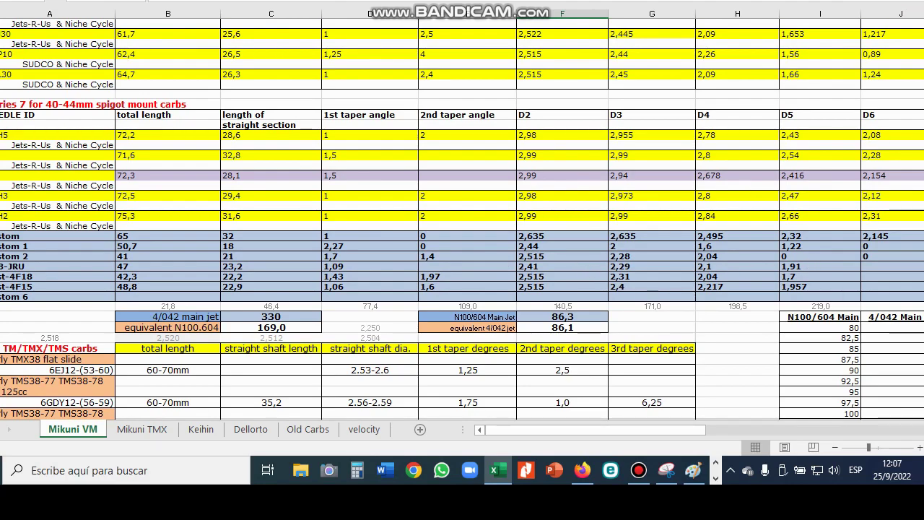
{"action": "scroll", "coordinate": [463, 217], "scroll_direction": "up", "scroll_amount": 10}
{"action": "scroll", "coordinate": [530, 61], "scroll_direction": "up", "scroll_amount": 15}
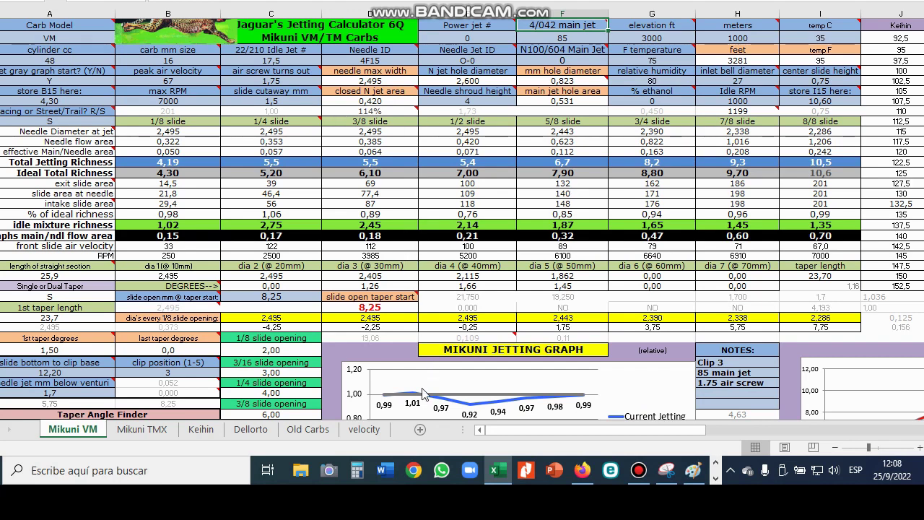
Try 4DH11 as the Needle ID in the Mikuni VM calculator and undo the change
{"action": "mouse_move", "coordinate": [513, 399]}
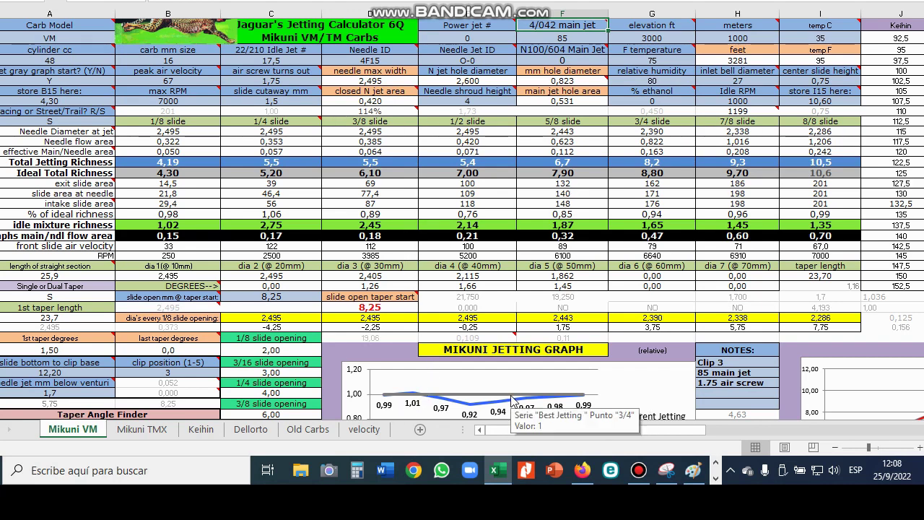
{"action": "left_click", "coordinate": [390, 61]}
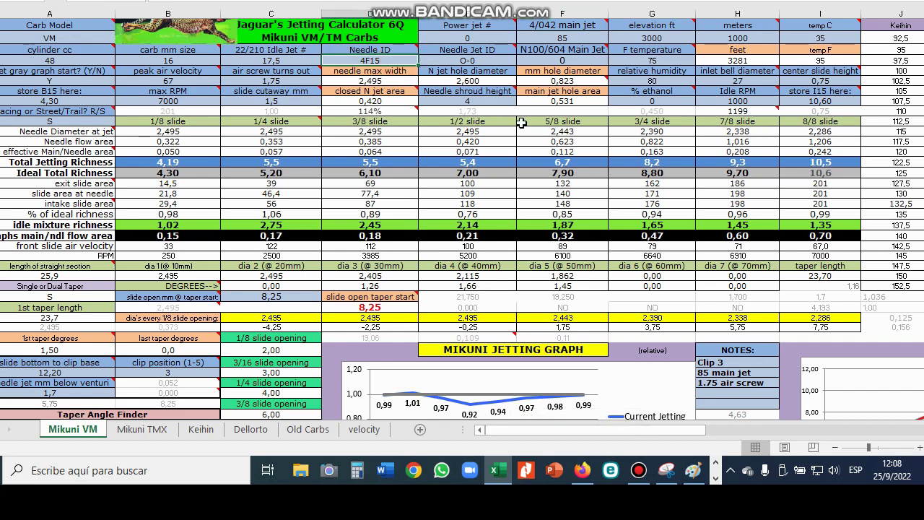
{"action": "type", "text": "4"}
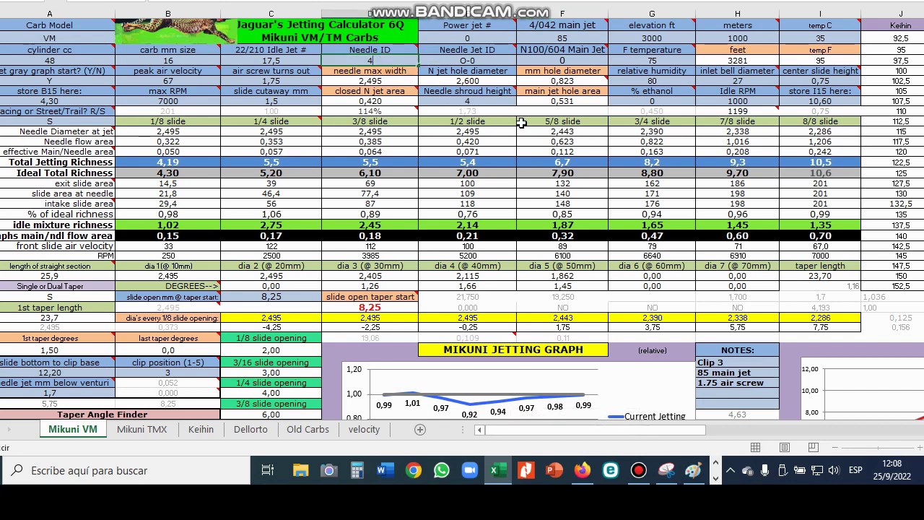
{"action": "type", "text": "DH11"}
{"action": "key", "text": "Return"}
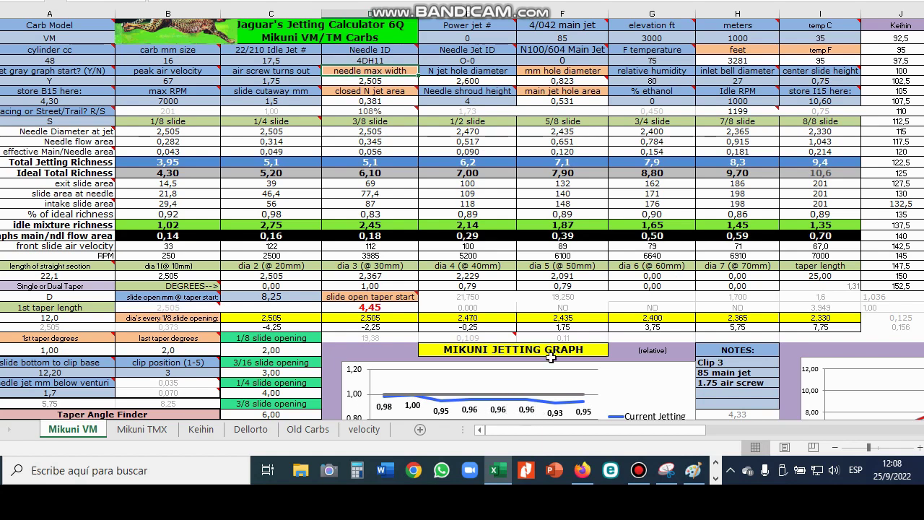
{"action": "key", "text": "ctrl+z"}
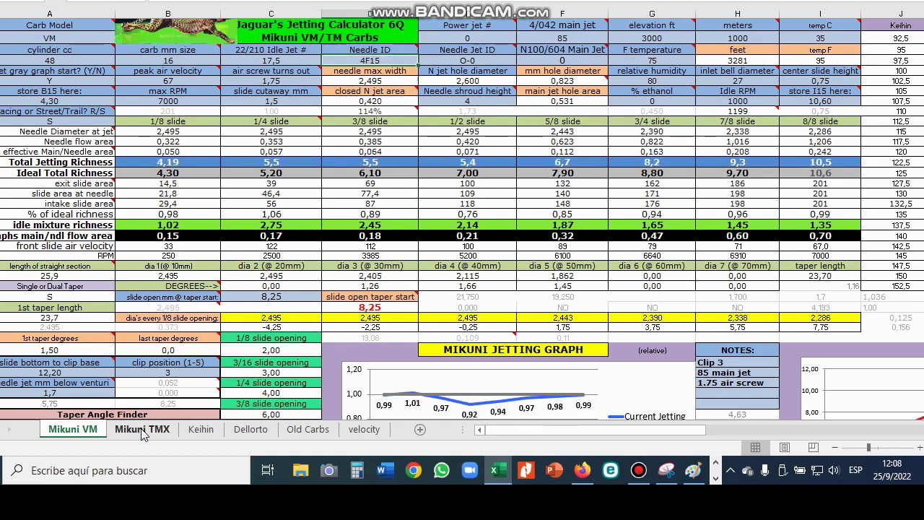
Open the Mikuni TMX sheet and examine its needle specification table
{"action": "left_click", "coordinate": [142, 431]}
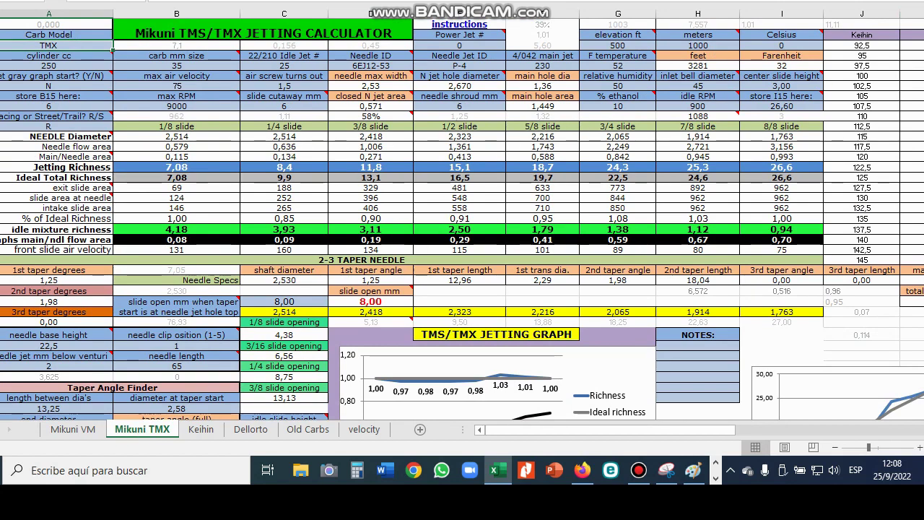
{"action": "left_click_drag", "start_coordinate": [918, 22], "coordinate": [918, 59]}
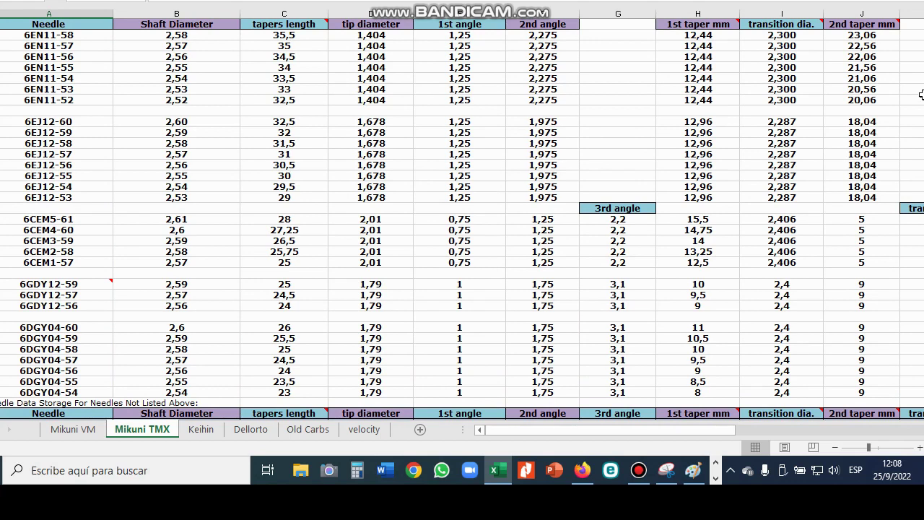
Examine the Mikuni TMX needle tables, from the listed needles through the stored needle data and the taper needle calculator
{"action": "scroll", "coordinate": [462, 217], "scroll_direction": "down", "scroll_amount": 3}
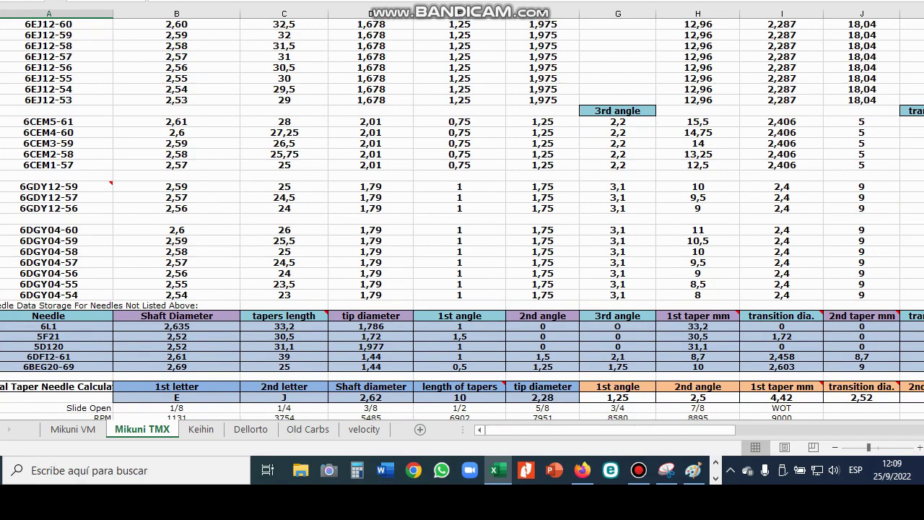
{"action": "scroll", "coordinate": [462, 217], "scroll_direction": "up", "scroll_amount": 12}
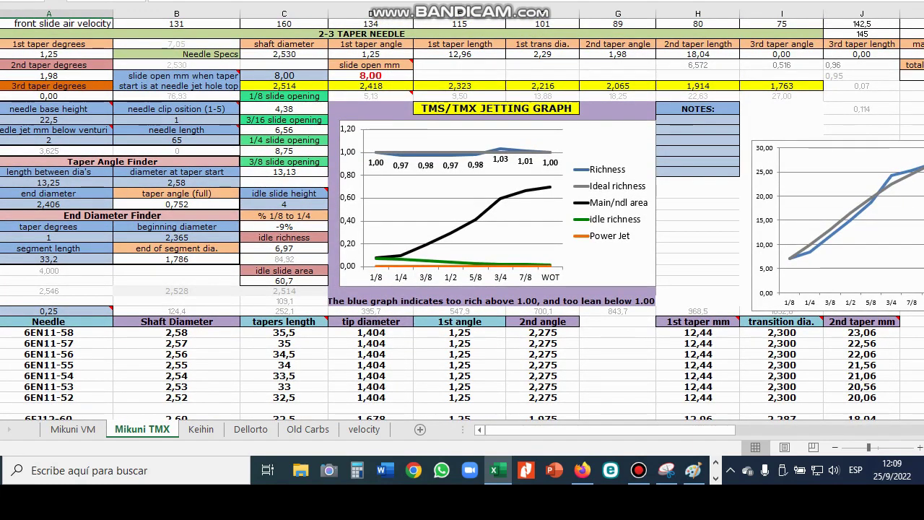
{"action": "scroll", "coordinate": [463, 217], "scroll_direction": "down", "scroll_amount": 10}
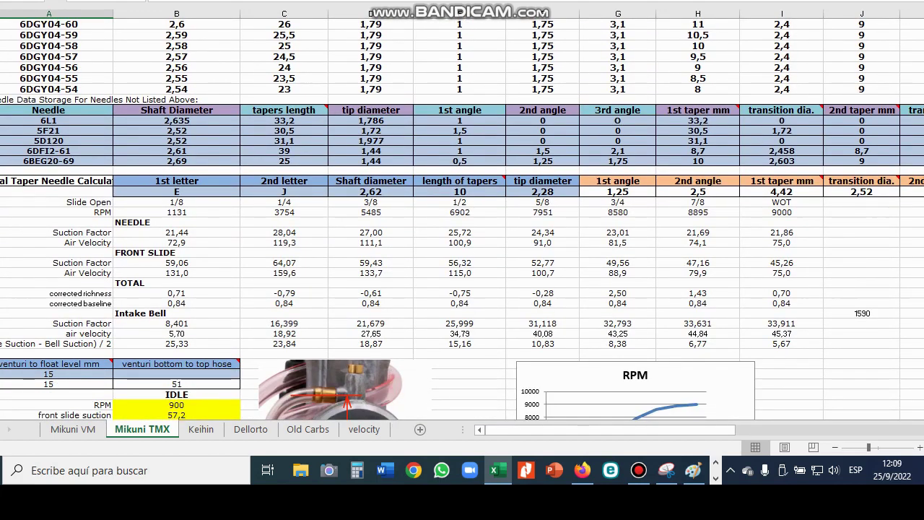
{"action": "scroll", "coordinate": [410, 206], "scroll_direction": "down", "scroll_amount": 1}
Open the Keihin sheet and examine its needle ID fields and the needle code tables for PWK, PE and OEM needles
{"action": "key", "text": "ctrl+Page_Down"}
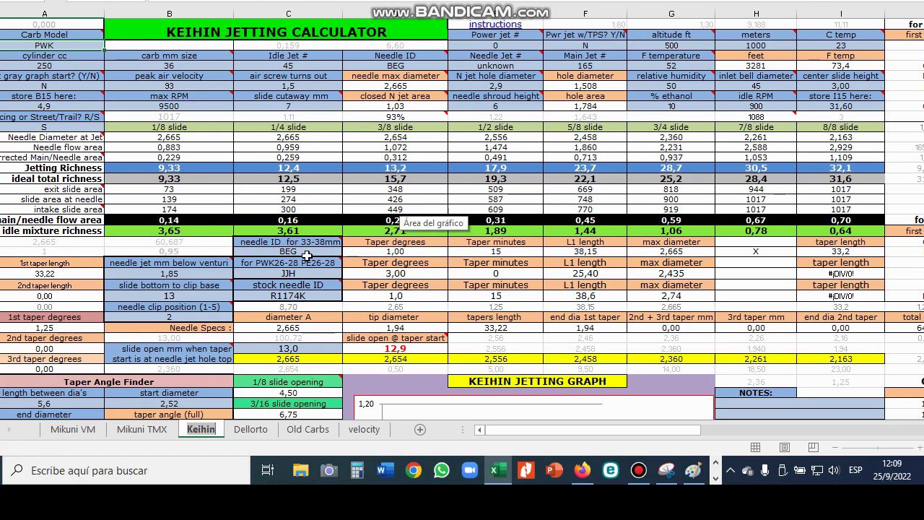
{"action": "mouse_move", "coordinate": [338, 261]}
{"action": "mouse_move", "coordinate": [331, 243]}
{"action": "mouse_move", "coordinate": [322, 285]}
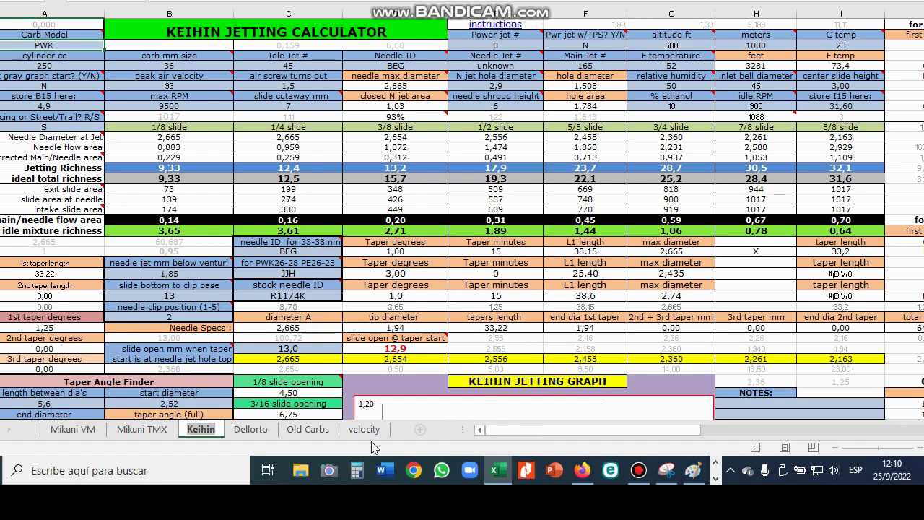
{"action": "left_click_drag", "start_coordinate": [525, 435], "coordinate": [605, 427]}
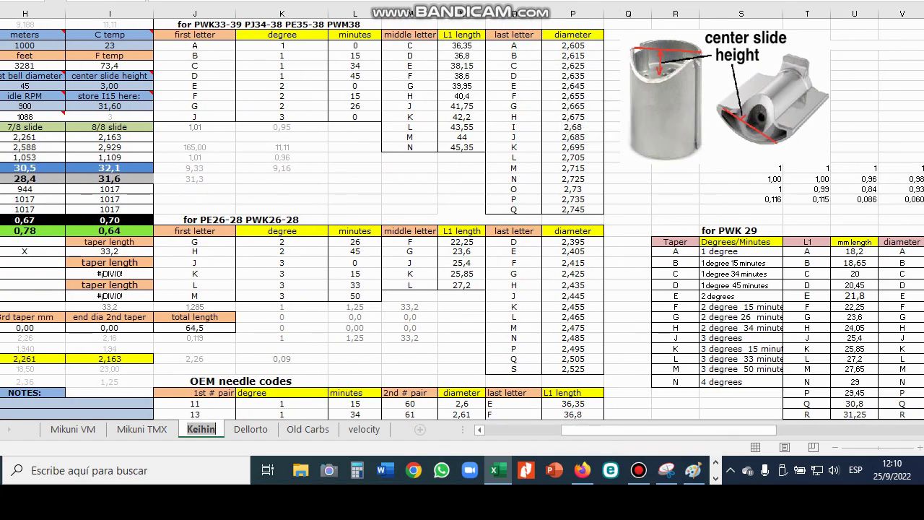
{"action": "scroll", "coordinate": [462, 217], "scroll_direction": "down", "scroll_amount": 8}
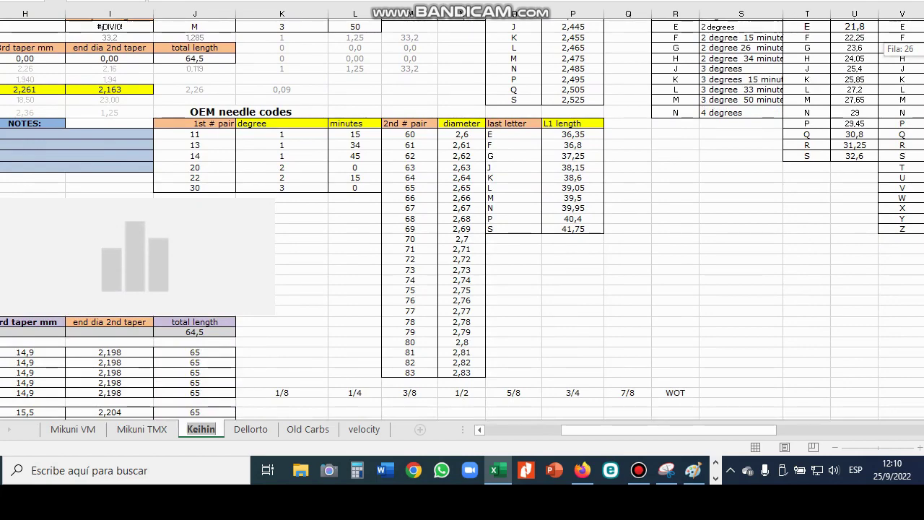
{"action": "scroll", "coordinate": [462, 217], "scroll_direction": "up", "scroll_amount": 9}
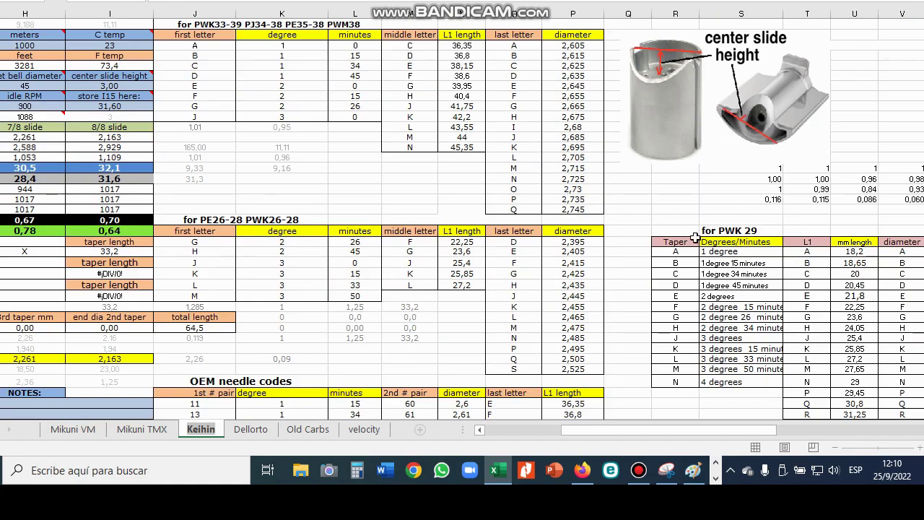
{"action": "left_click_drag", "start_coordinate": [678, 429], "coordinate": [557, 430]}
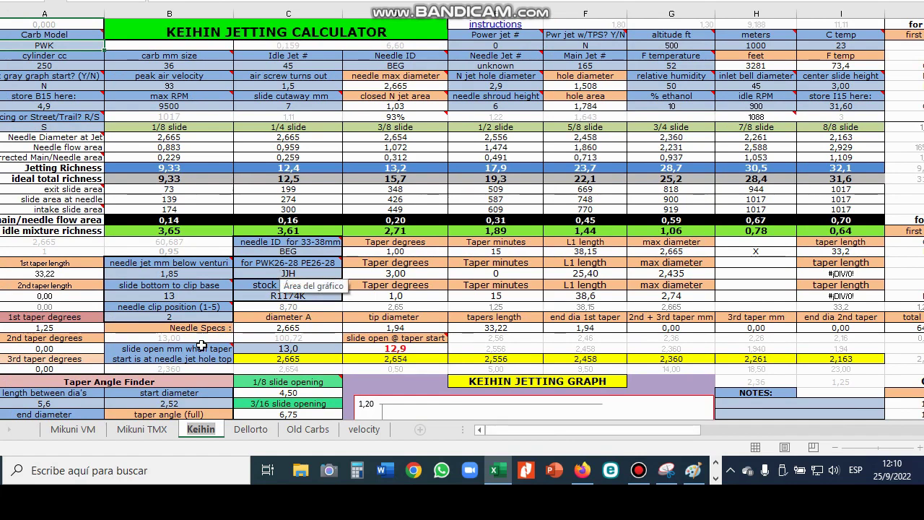
Open the Dellorto sheet and examine its jetting graph, slide and needle taper diagrams, and atomizer shroud height table
{"action": "left_click", "coordinate": [251, 429]}
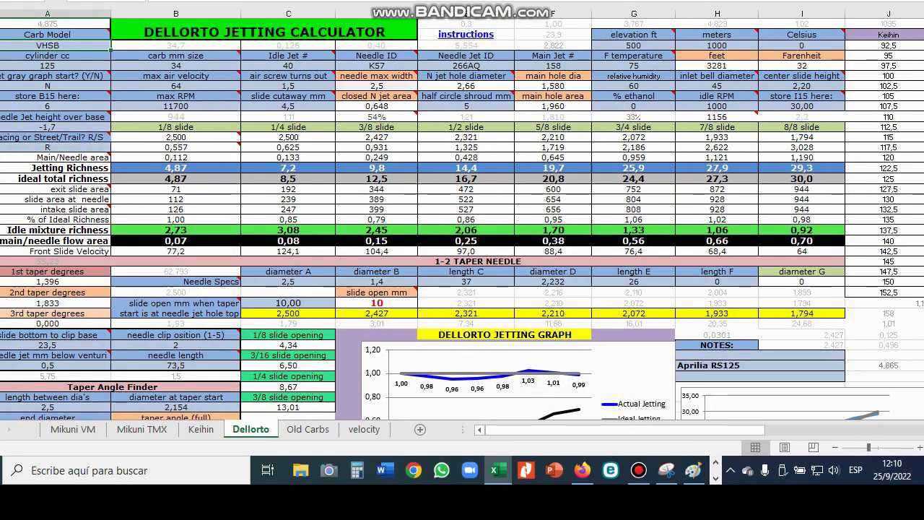
{"action": "scroll", "coordinate": [462, 218], "scroll_direction": "down", "scroll_amount": 7}
{"action": "scroll", "coordinate": [463, 219], "scroll_direction": "down", "scroll_amount": 7}
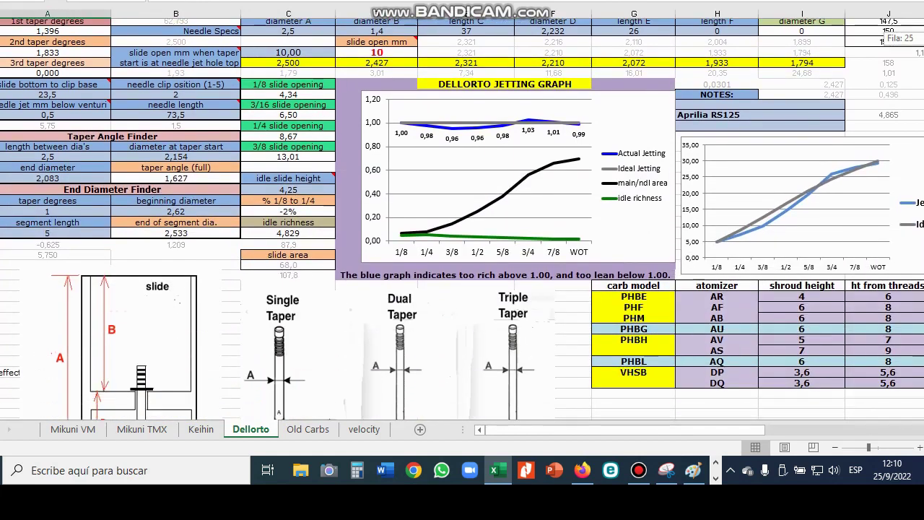
{"action": "scroll", "coordinate": [462, 219], "scroll_direction": "down", "scroll_amount": 6}
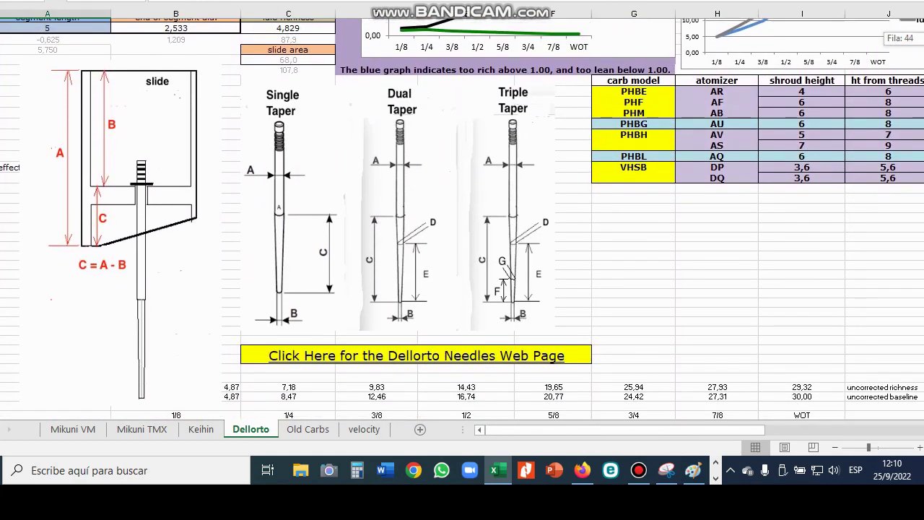
{"action": "scroll", "coordinate": [462, 219], "scroll_direction": "down", "scroll_amount": 5}
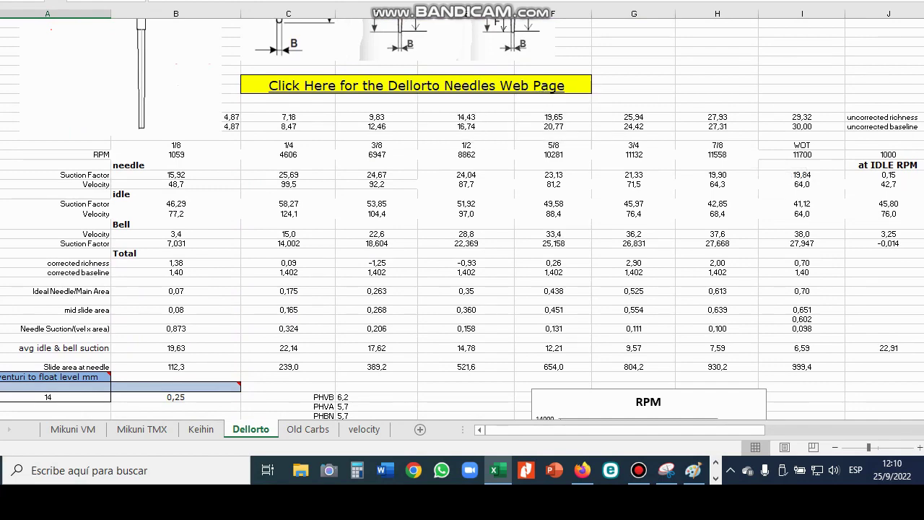
{"action": "scroll", "coordinate": [463, 216], "scroll_direction": "up", "scroll_amount": 12}
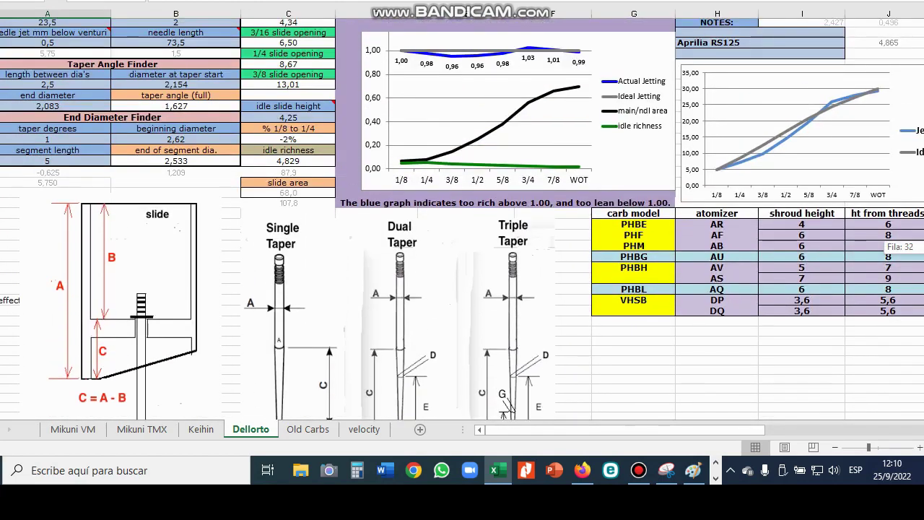
{"action": "scroll", "coordinate": [329, 137], "scroll_direction": "up", "scroll_amount": 8}
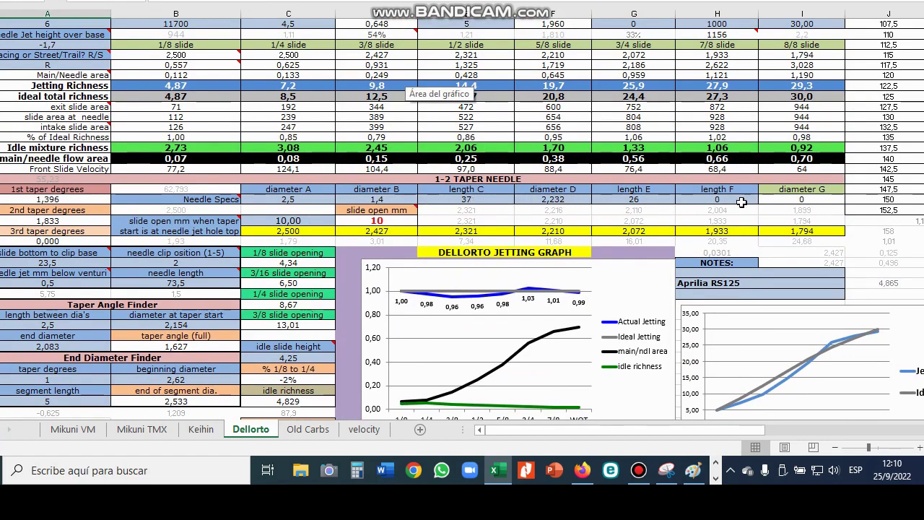
Open the linked Dellorto Needles web page and examine its needle charts, from PHVA-PHBN through the VHSB and VHSA carburetors
{"action": "scroll", "coordinate": [462, 217], "scroll_direction": "down", "scroll_amount": 15}
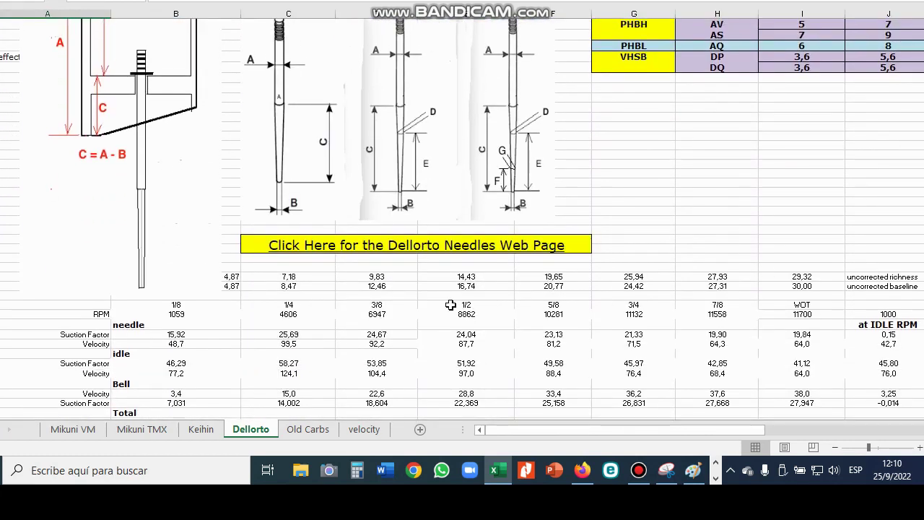
{"action": "left_click", "coordinate": [438, 244]}
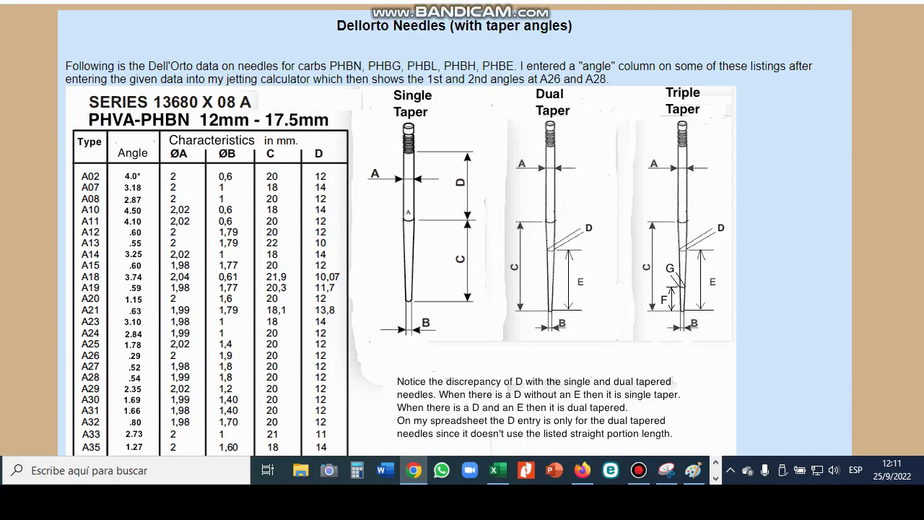
{"action": "scroll", "coordinate": [455, 231], "scroll_direction": "down", "scroll_amount": 15}
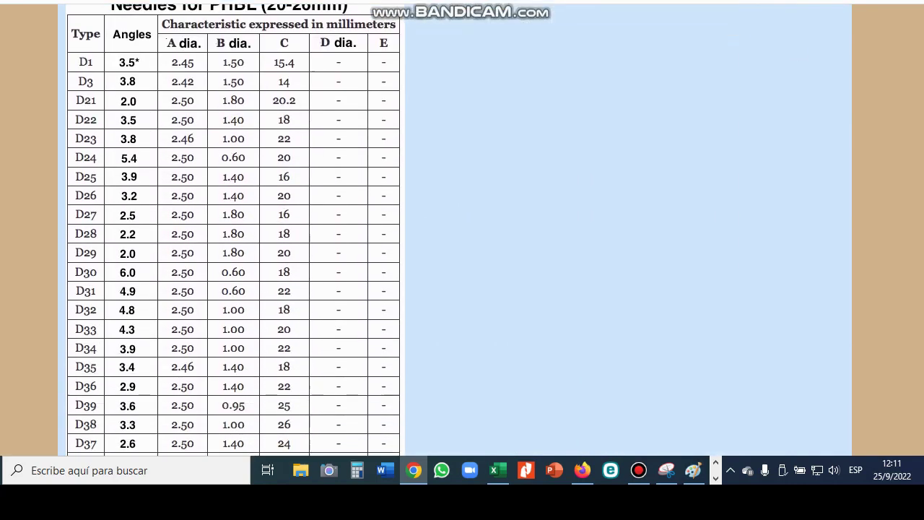
{"action": "scroll", "coordinate": [455, 231], "scroll_direction": "down", "scroll_amount": 15}
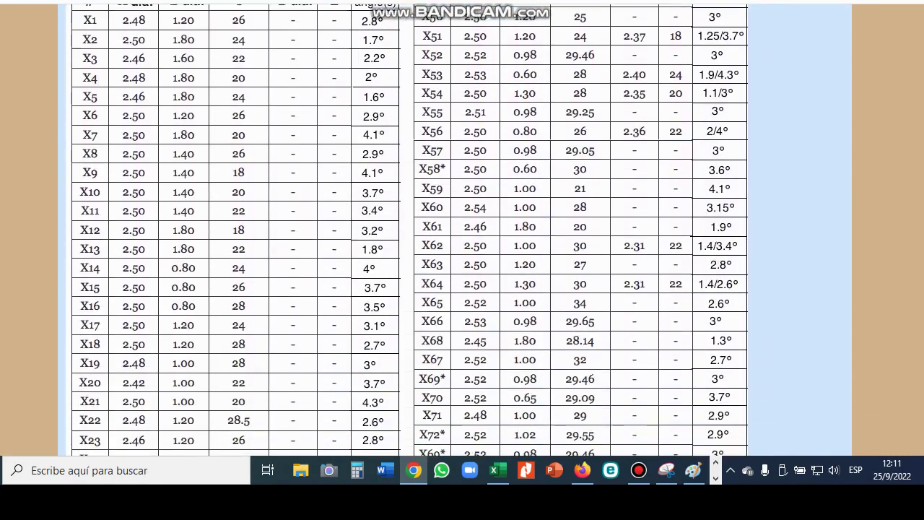
{"action": "scroll", "coordinate": [455, 231], "scroll_direction": "down", "scroll_amount": 15}
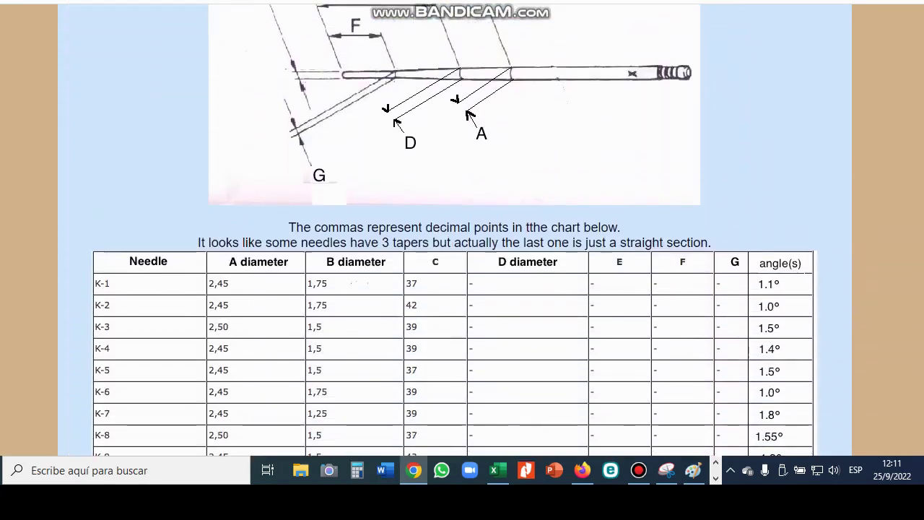
{"action": "scroll", "coordinate": [455, 231], "scroll_direction": "down", "scroll_amount": 11}
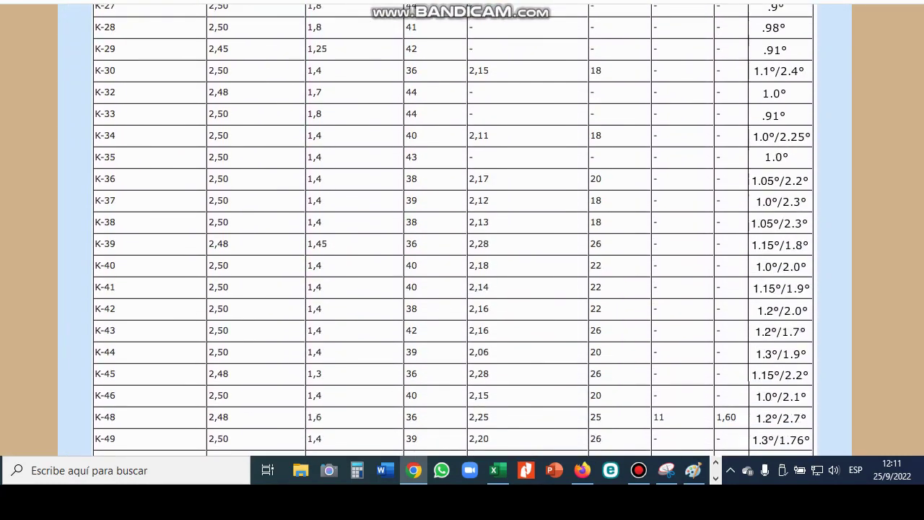
{"action": "scroll", "coordinate": [455, 231], "scroll_direction": "down", "scroll_amount": 5}
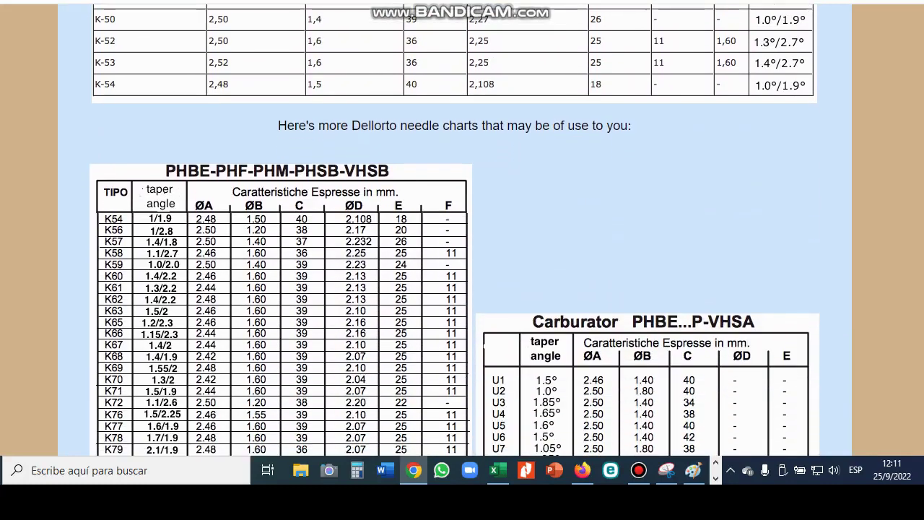
{"action": "scroll", "coordinate": [455, 231], "scroll_direction": "down", "scroll_amount": 4}
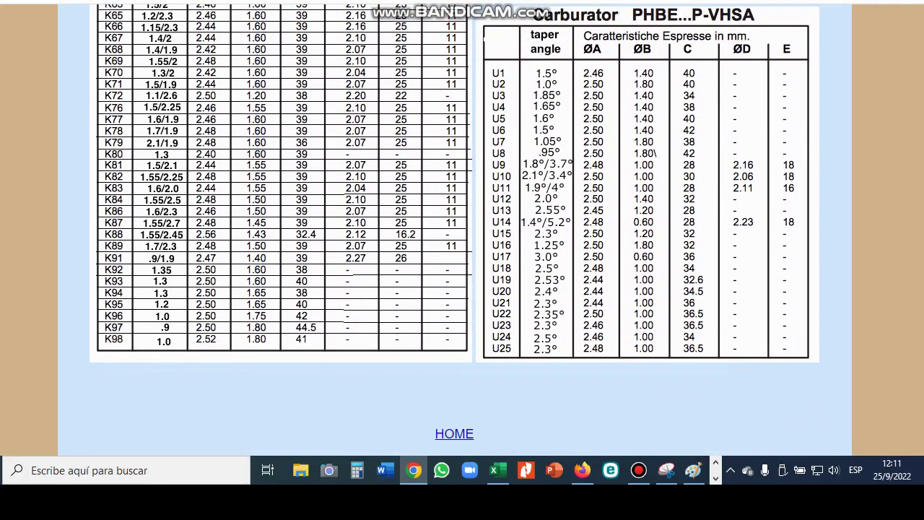
{"action": "scroll", "coordinate": [454, 231], "scroll_direction": "up", "scroll_amount": 4}
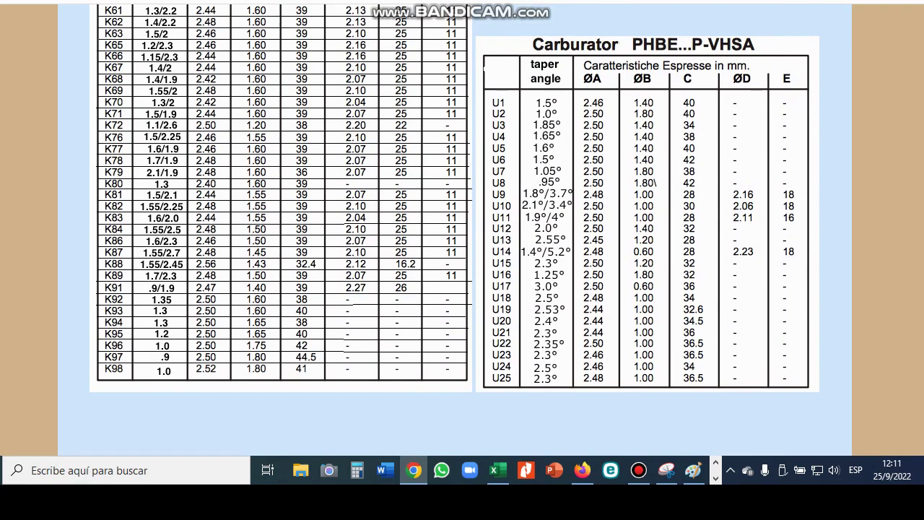
{"action": "scroll", "coordinate": [454, 231], "scroll_direction": "up", "scroll_amount": 20}
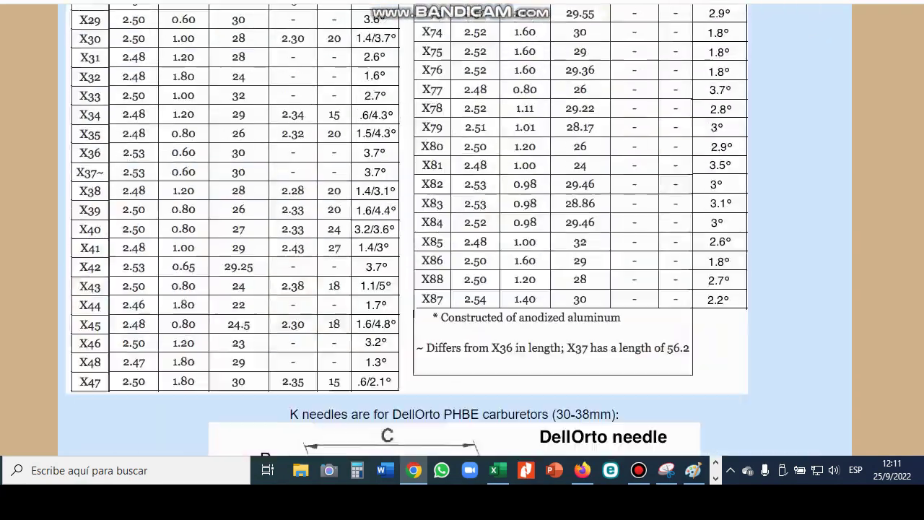
{"action": "scroll", "coordinate": [455, 231], "scroll_direction": "up", "scroll_amount": 1}
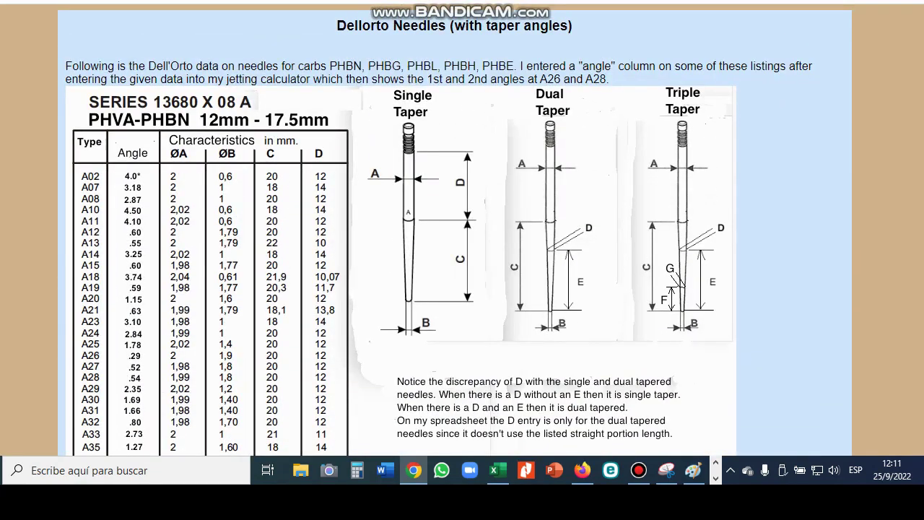
Return to the Mikuni VM sheet in Excel, view the Main Uses list in Paint, and switch back to the workbook
{"action": "key", "text": "alt+Tab"}
{"action": "left_click", "coordinate": [72, 429]}
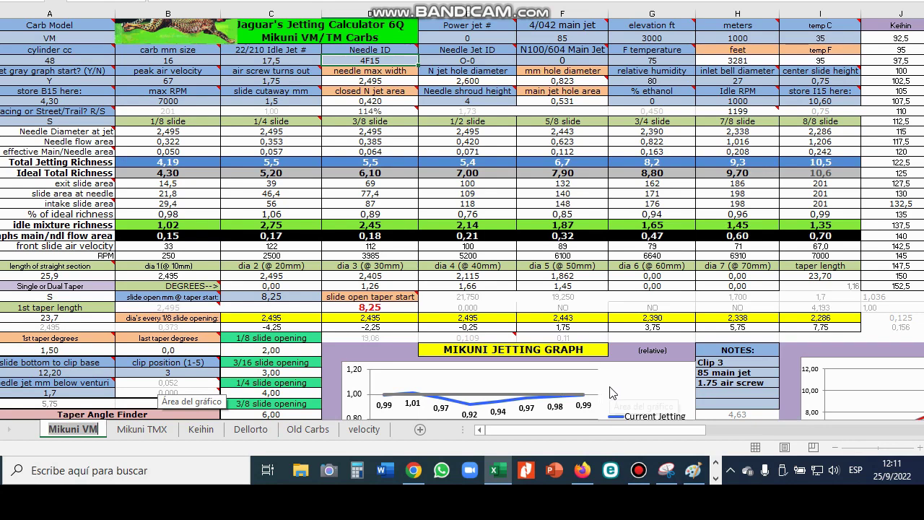
{"action": "left_click", "coordinate": [693, 470]}
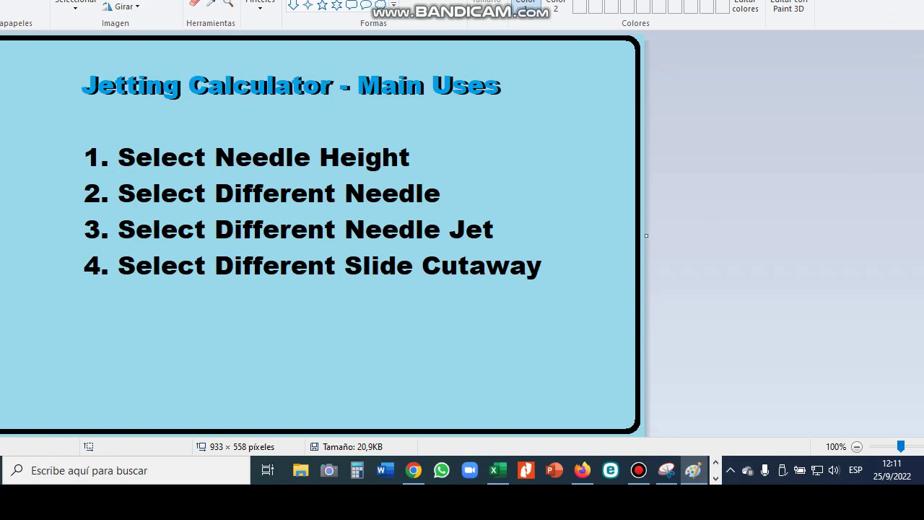
{"action": "key", "text": "alt+Tab"}
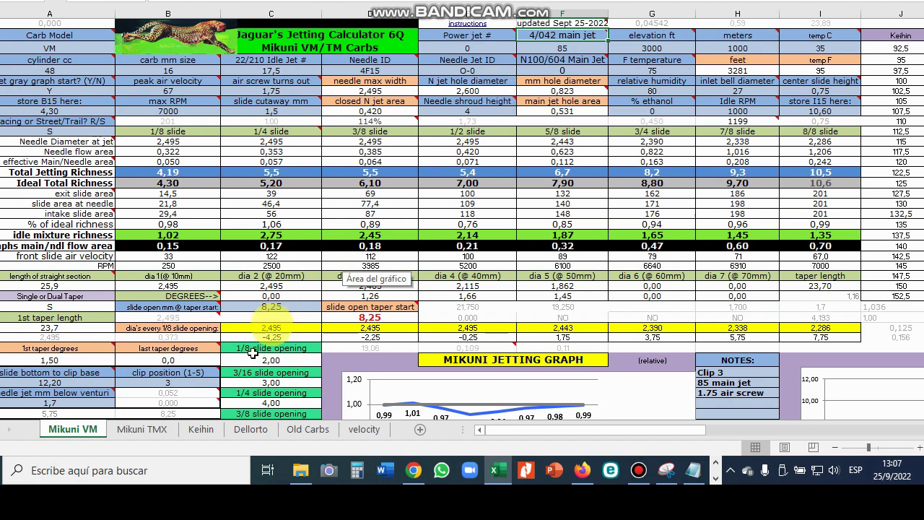
Open the Dellorto sheet and inspect the half circle shroud height field
{"action": "left_click", "coordinate": [247, 430]}
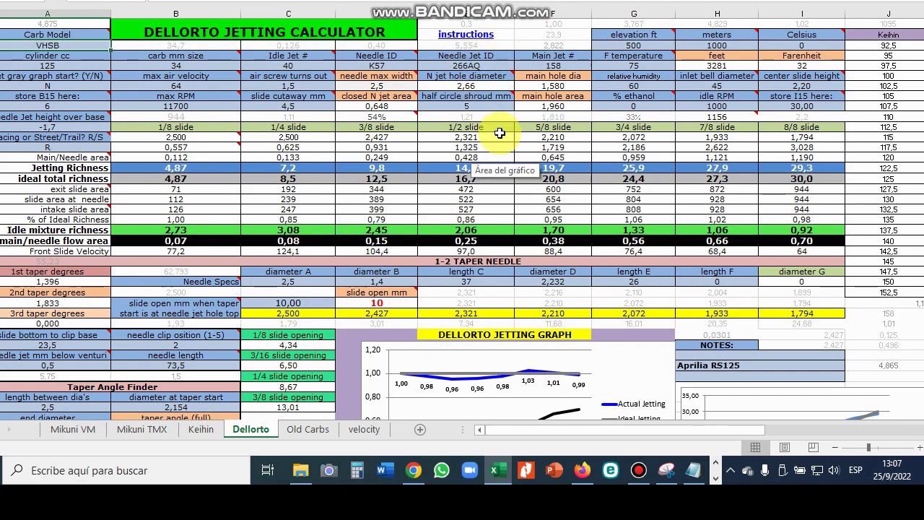
{"action": "mouse_move", "coordinate": [462, 96]}
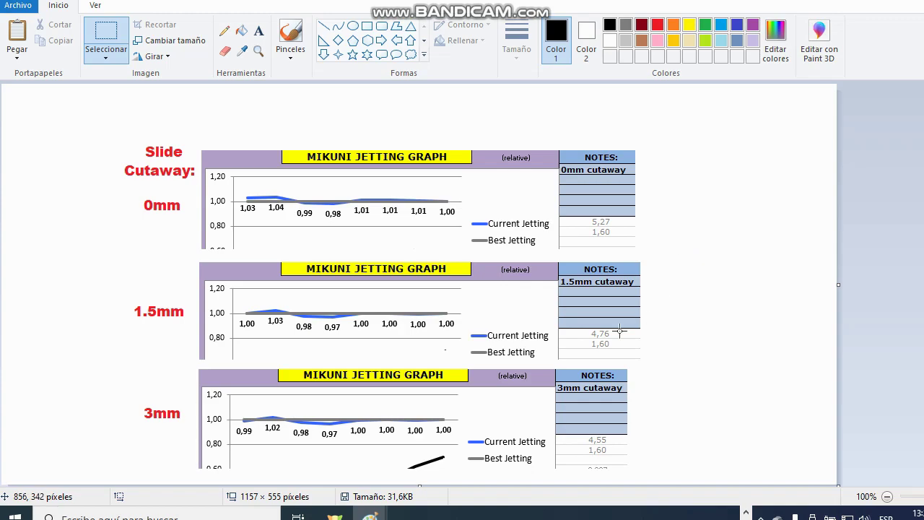
Switch from the slide cutaway graph comparison in Paint to the Mikuni VM sheet in Excel
{"action": "key", "text": "alt+Tab"}
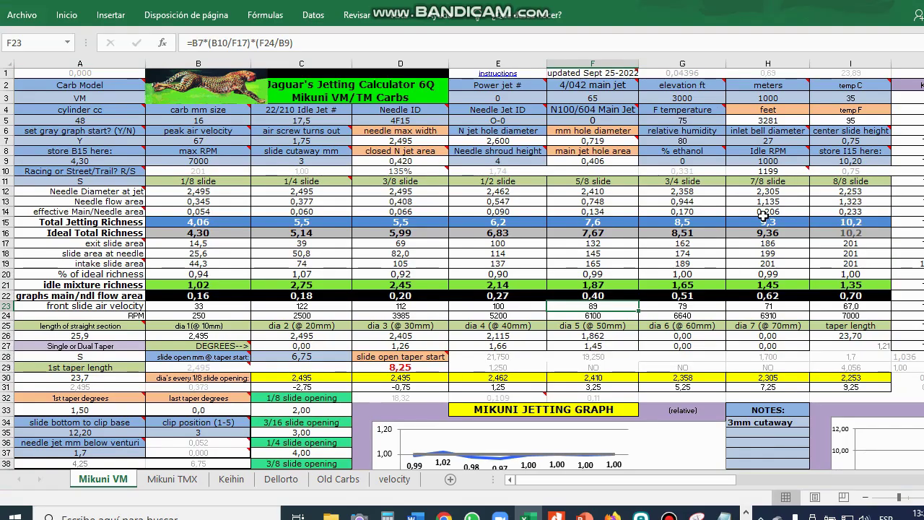